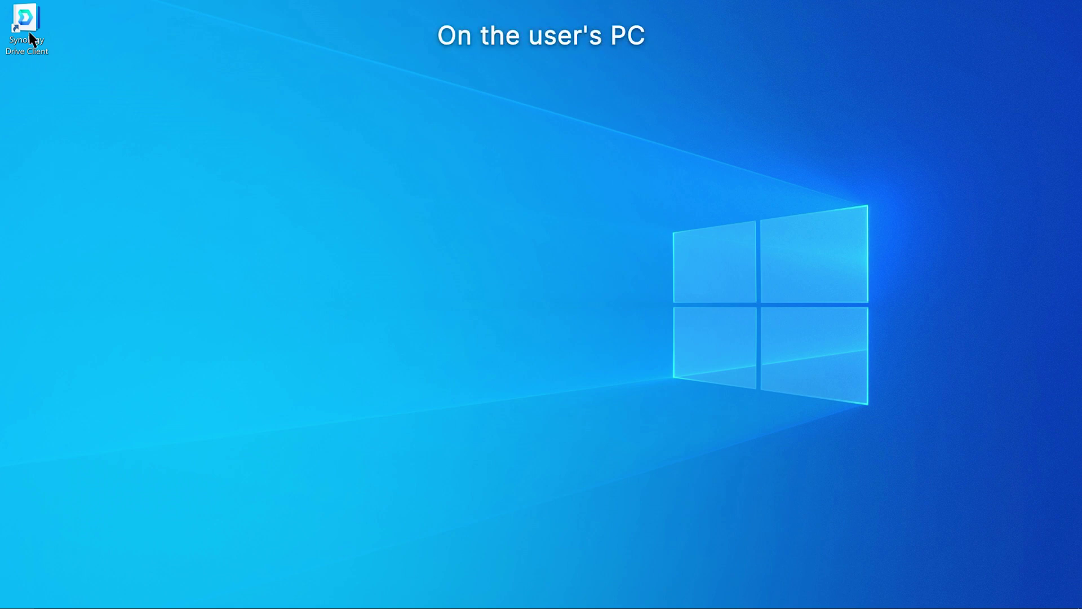
- Launch Synology Drive Client on the PC and open the synced C:\Sales folder
{"action": "double_click", "coordinate": [29, 34]}
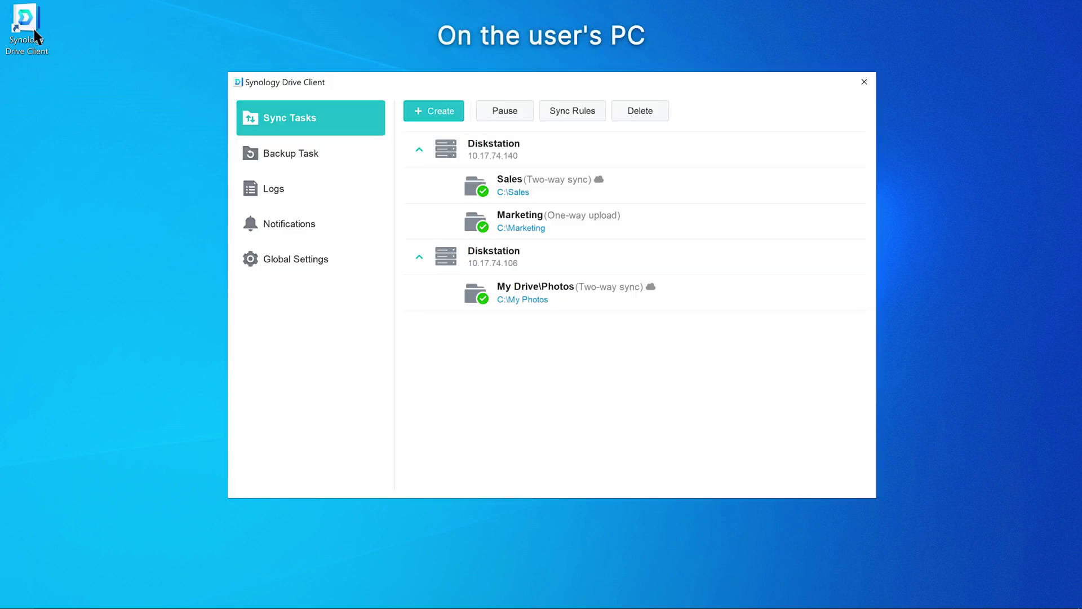
{"action": "left_click", "coordinate": [516, 194]}
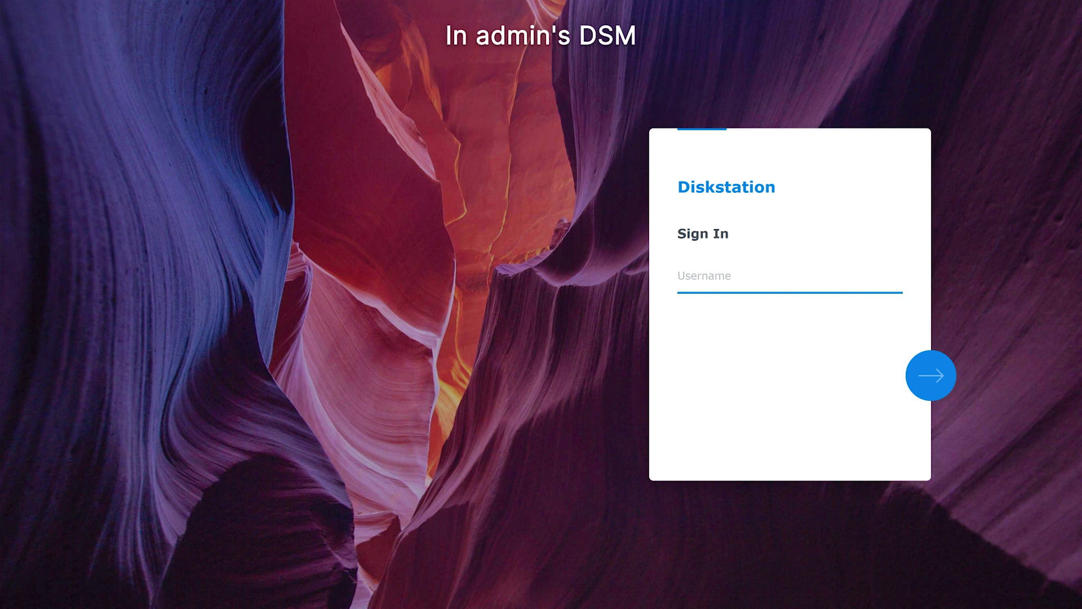
- Sign in to the Diskstation DSM with the admin username and its password
{"action": "left_click", "coordinate": [685, 278]}
{"action": "type", "text": "Admin user"}
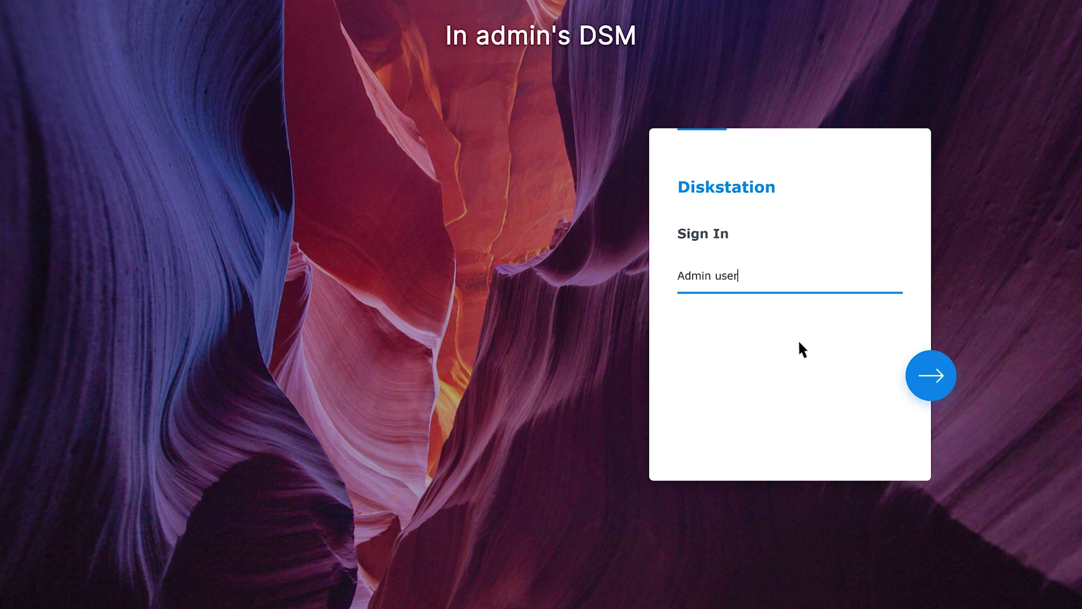
{"action": "left_click", "coordinate": [928, 377]}
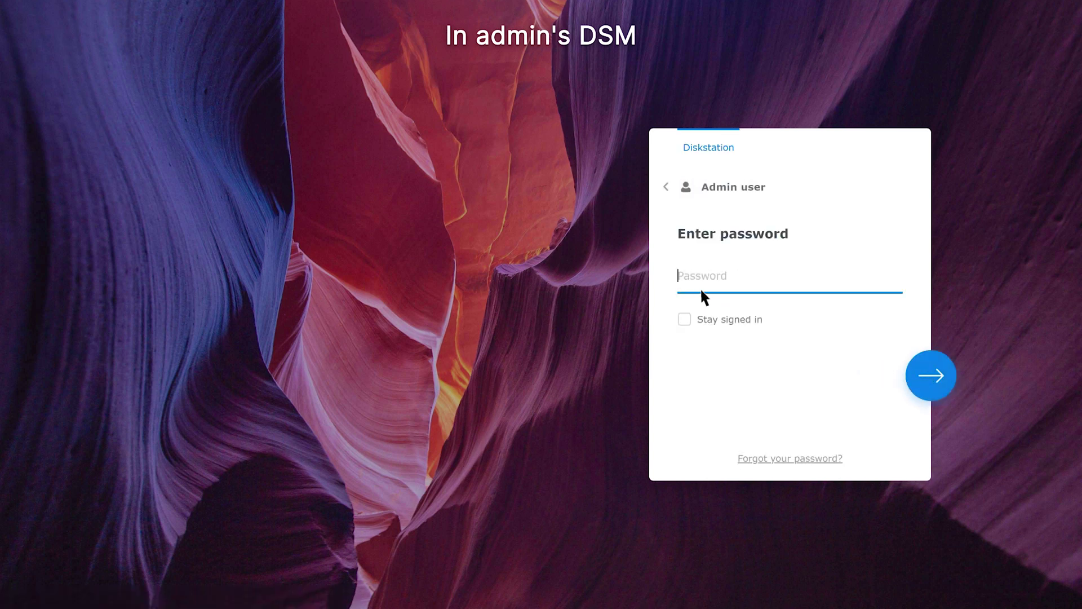
{"action": "type", "text": "abcdefgh"}
{"action": "left_click", "coordinate": [928, 376]}
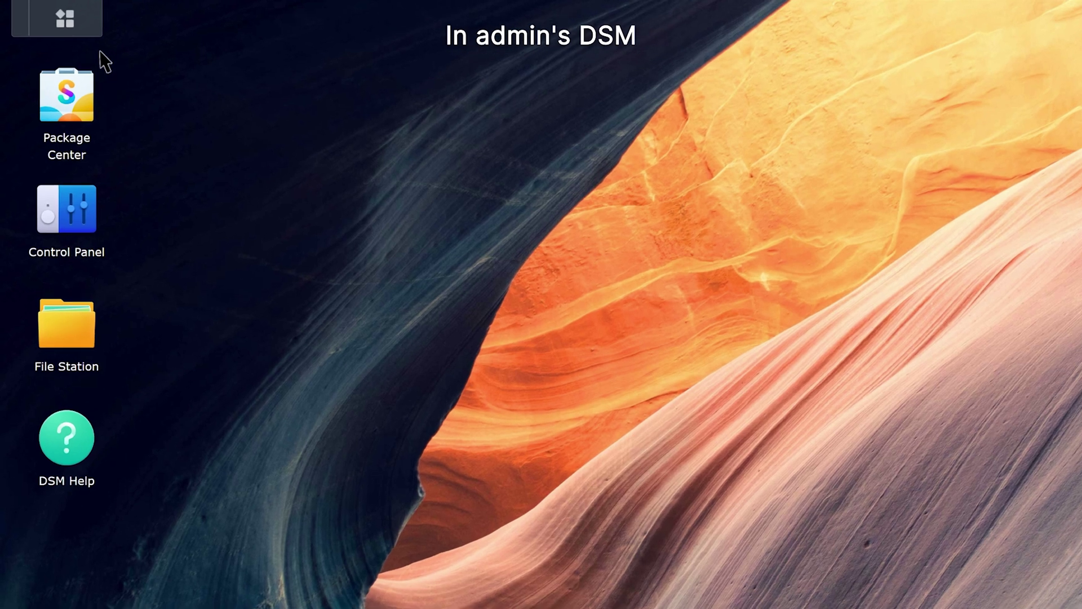
- Open Synology Drive Admin Console's Client List and select desktop client 10608-DT-031
{"action": "left_click", "coordinate": [48, 14]}
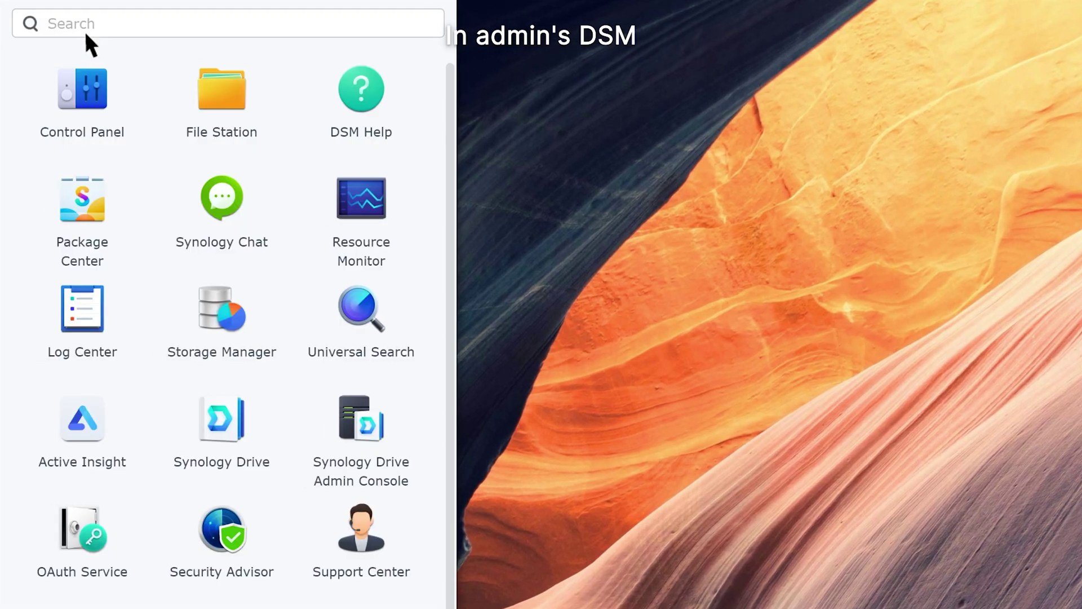
{"action": "left_click", "coordinate": [356, 428]}
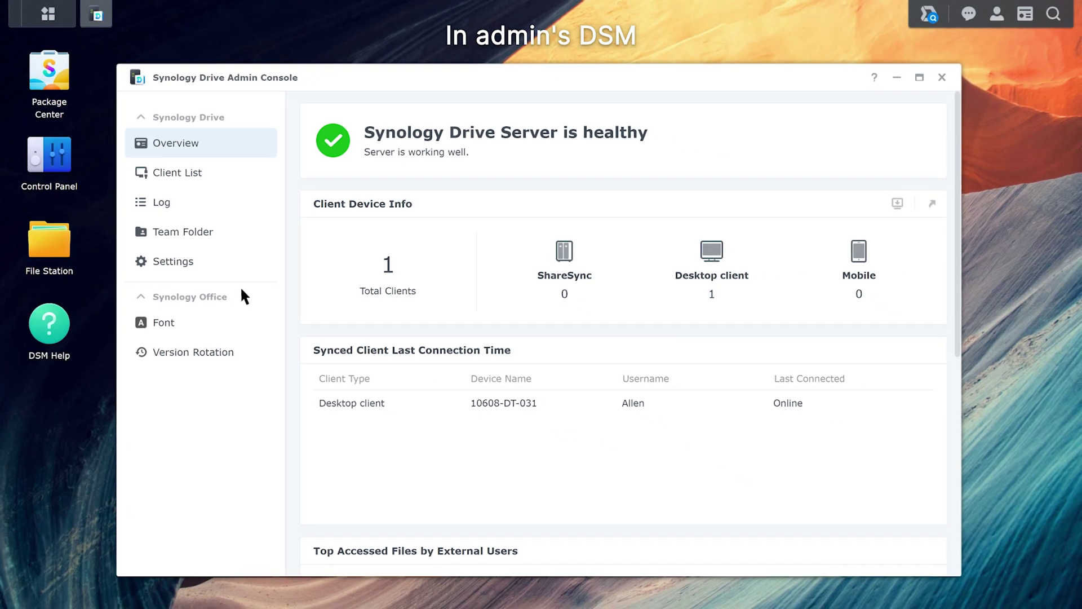
{"action": "left_click", "coordinate": [218, 180]}
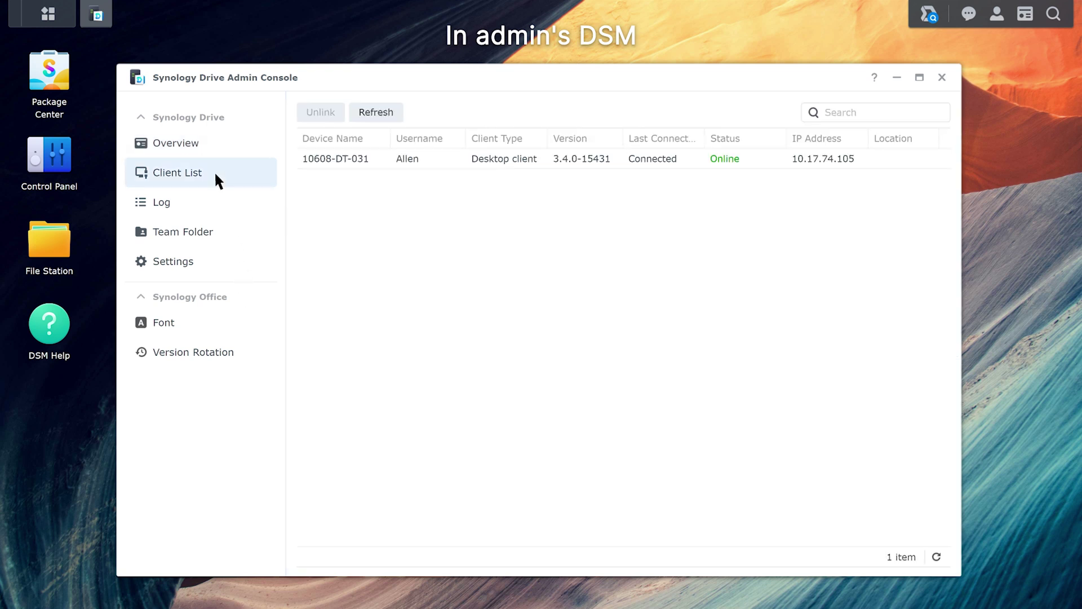
{"action": "left_click", "coordinate": [747, 164]}
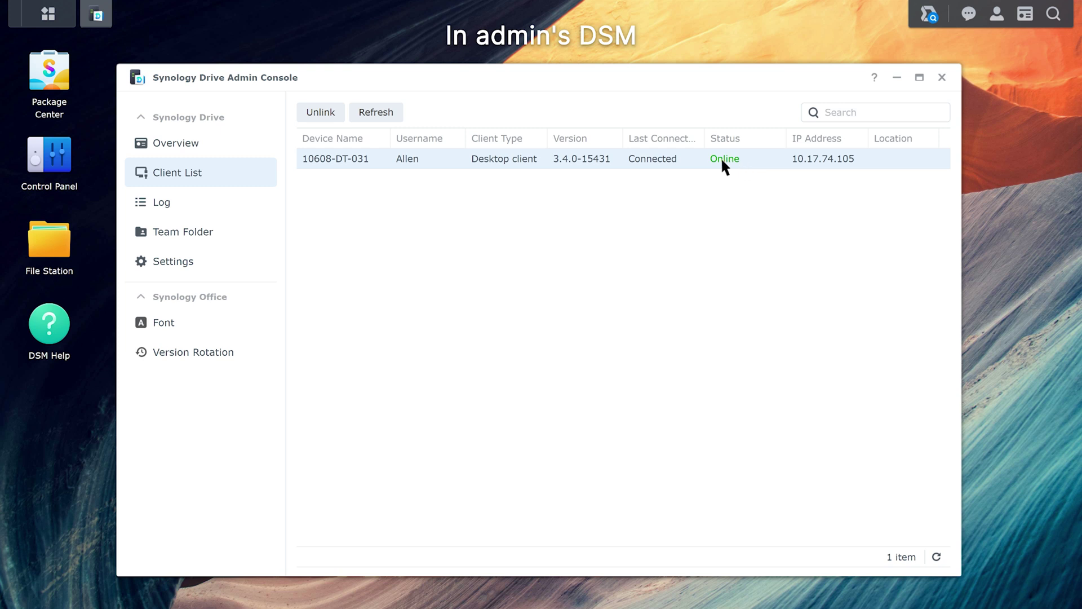
- Unlink 10608-DT-031 with its synced files wiped, then check the Log entries
{"action": "left_click", "coordinate": [329, 116]}
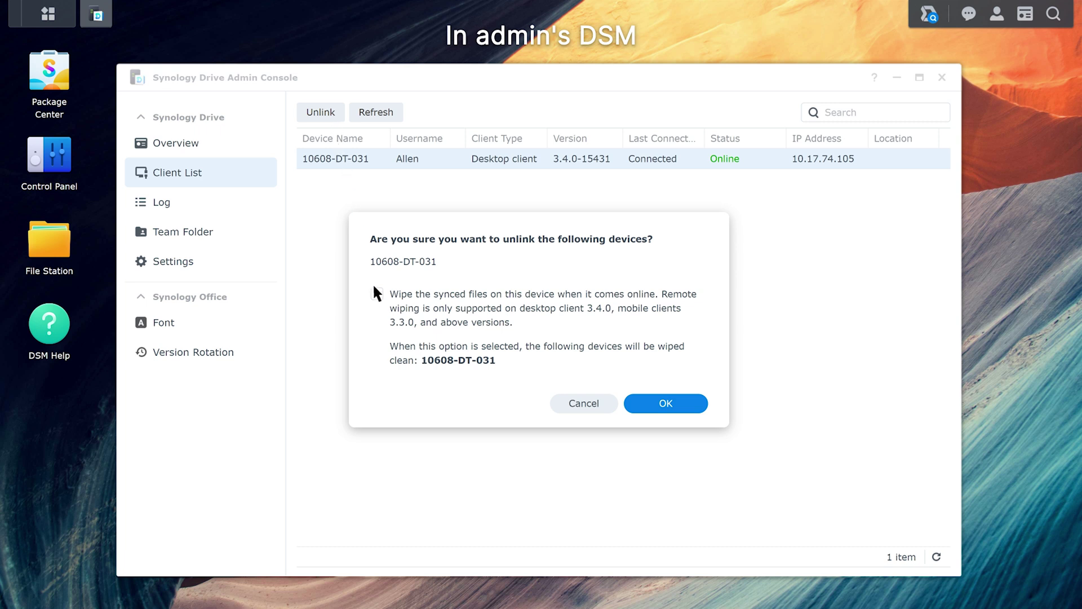
{"action": "left_click", "coordinate": [654, 403]}
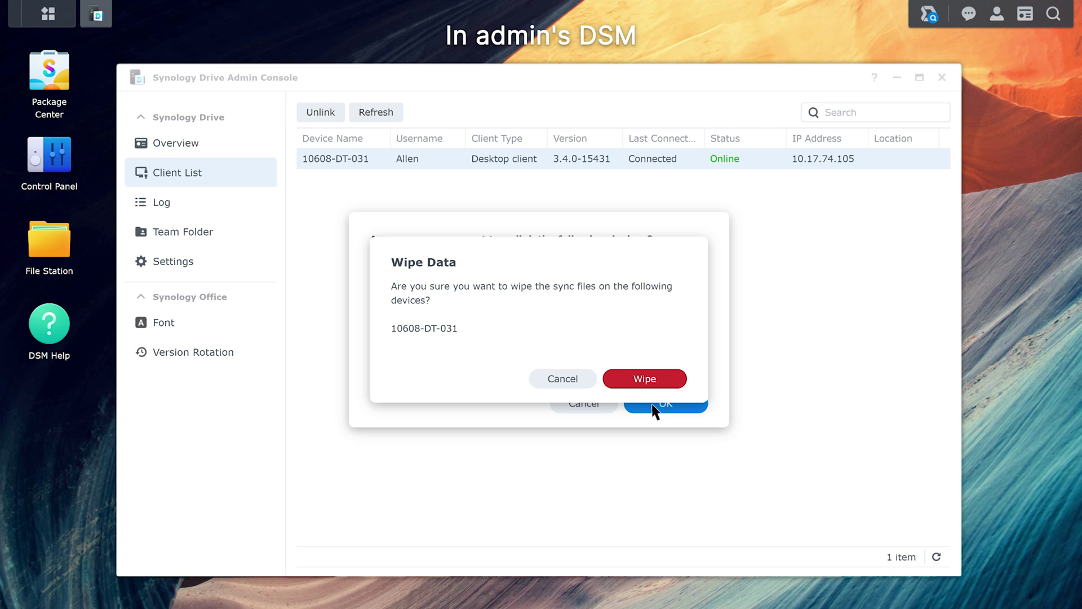
{"action": "left_click", "coordinate": [652, 380]}
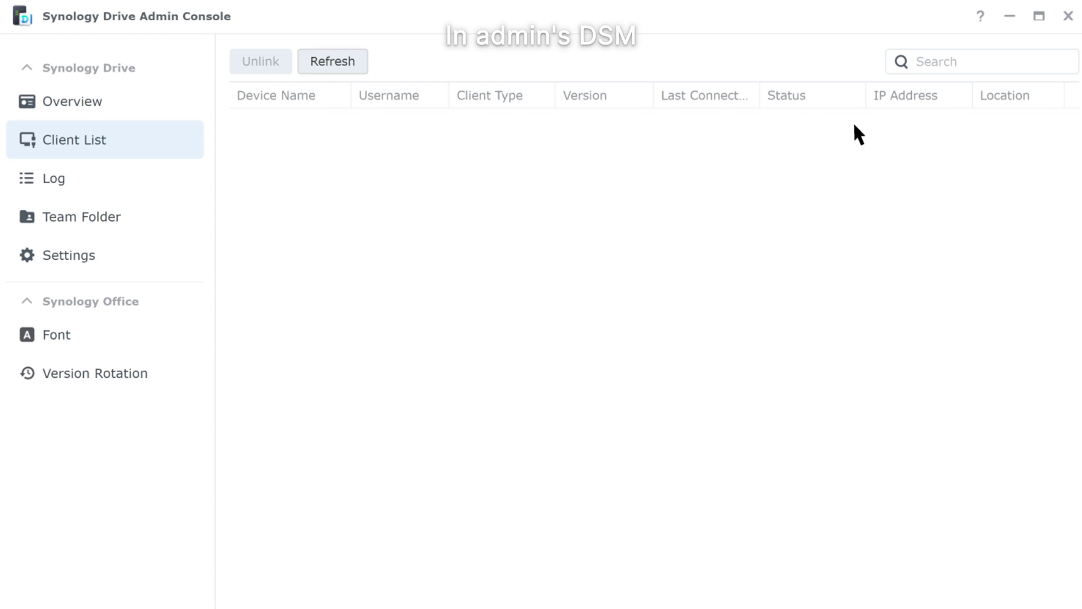
{"action": "left_click", "coordinate": [91, 180]}
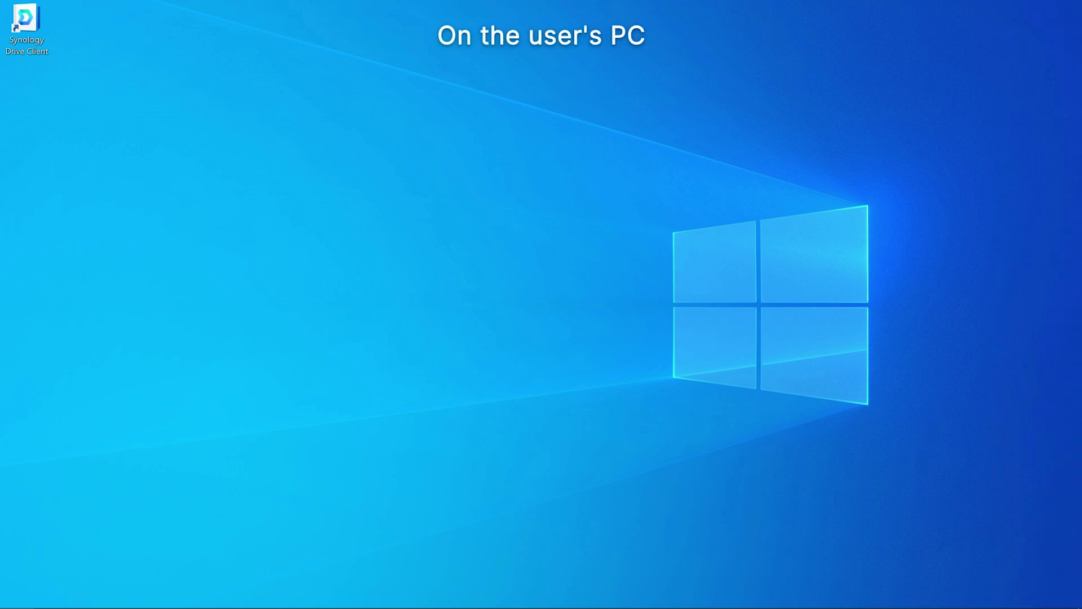
- Check Drive Client Sync Tasks show only My Drive\Photos and the Sales folder is empty
{"action": "double_click", "coordinate": [27, 33]}
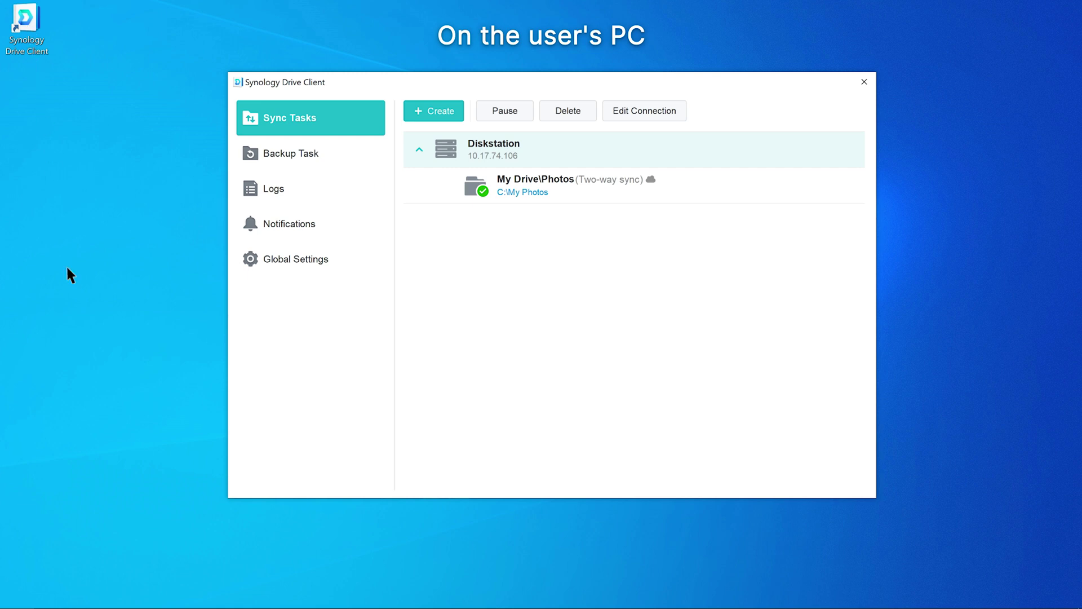
{"action": "left_click", "coordinate": [120, 595]}
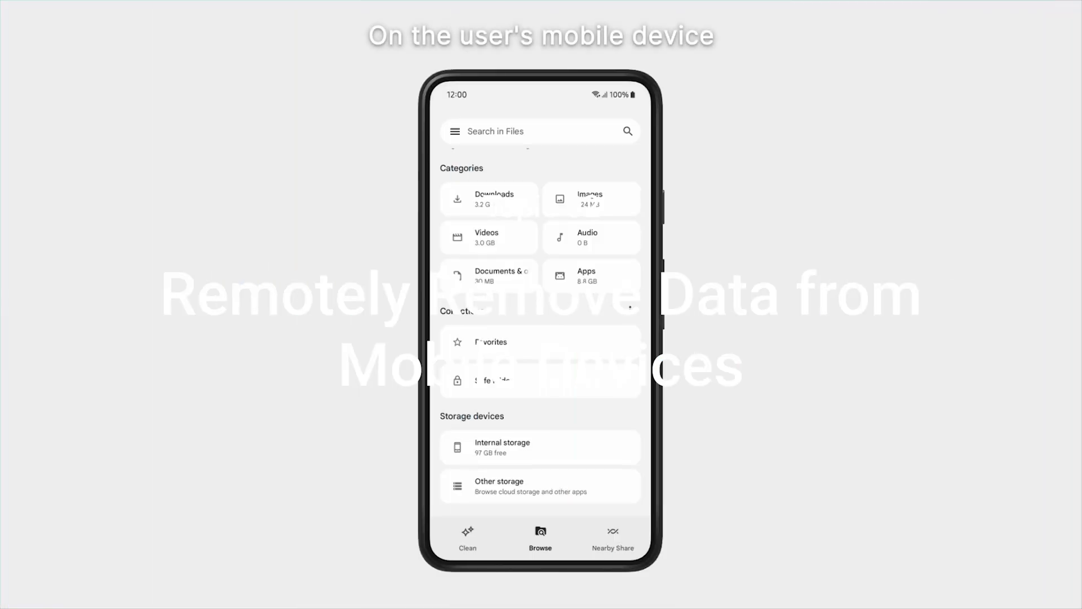
- On the phone, go to Internal storage > Synology Drive > Sync tasks
{"action": "left_click", "coordinate": [538, 446]}
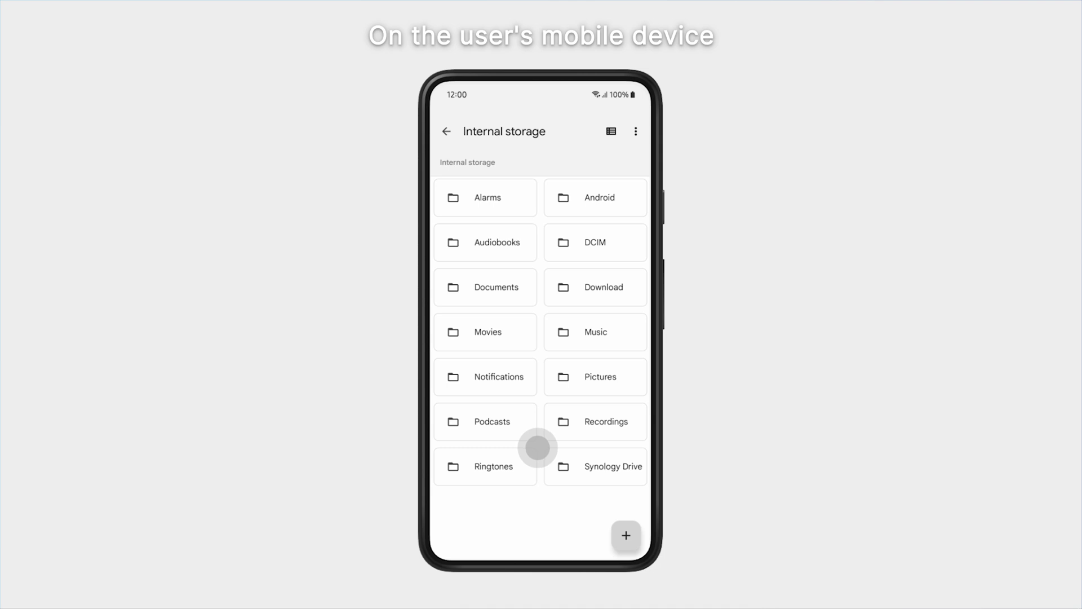
{"action": "left_click", "coordinate": [560, 465]}
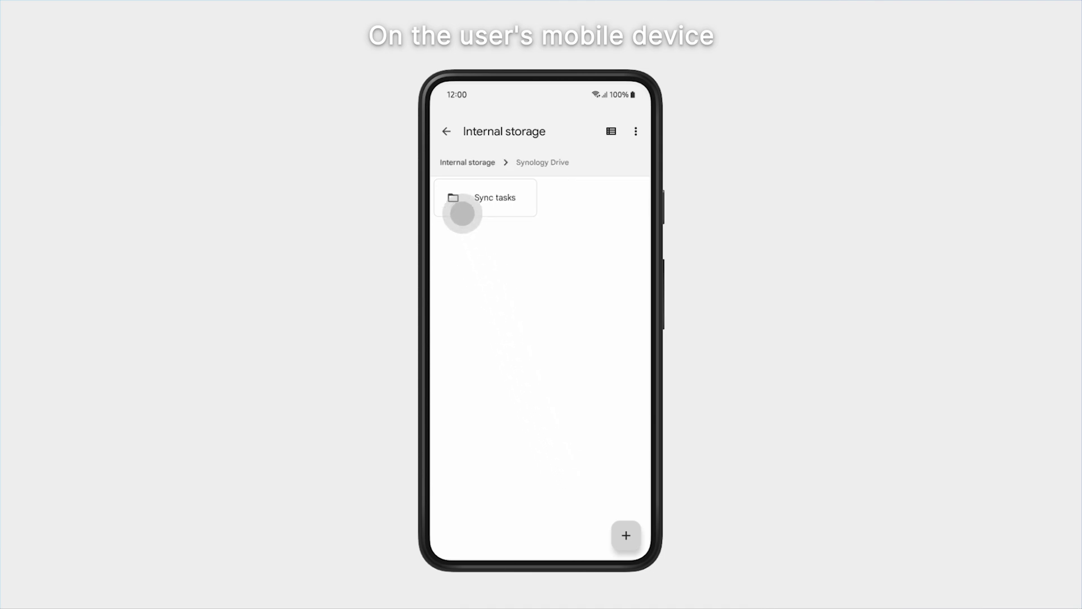
{"action": "left_click", "coordinate": [456, 198]}
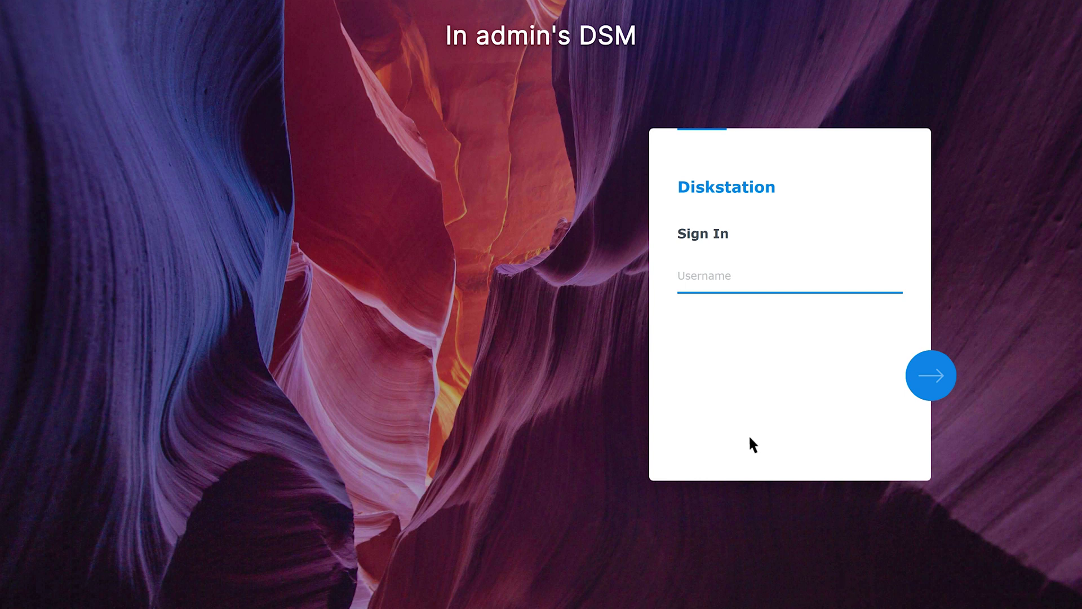
- Sign in to DSM again with the admin username and its password
{"action": "type", "text": "Admin user"}
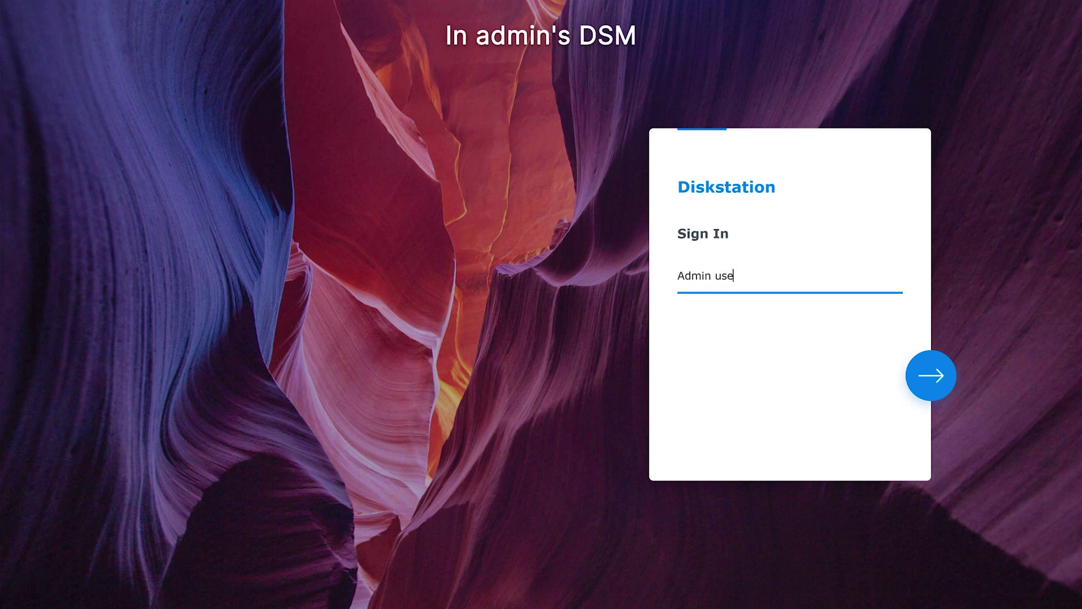
{"action": "left_click", "coordinate": [931, 377]}
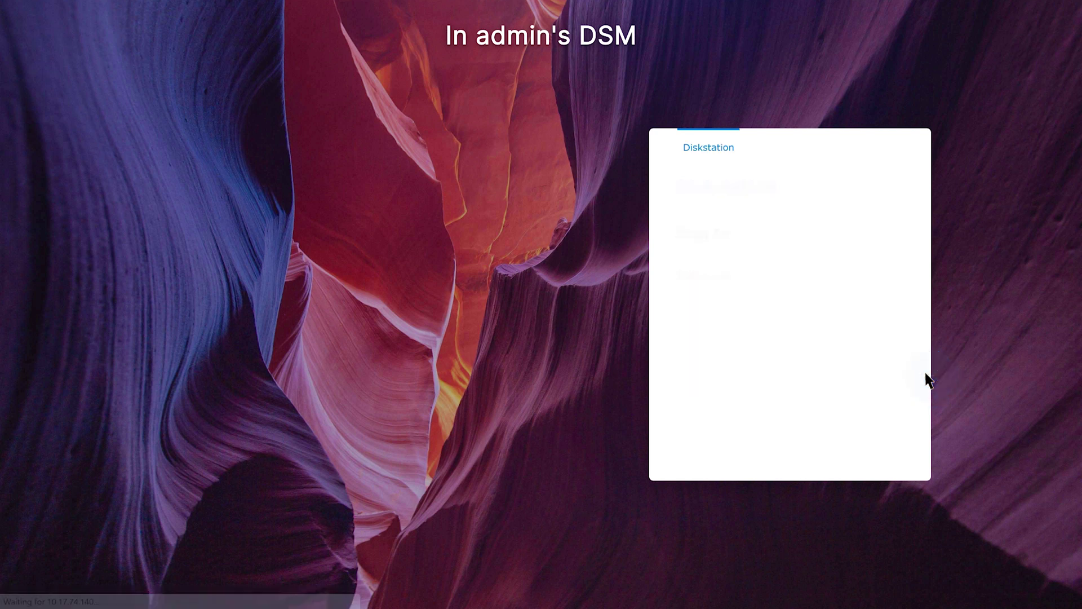
{"action": "type", "text": "********"}
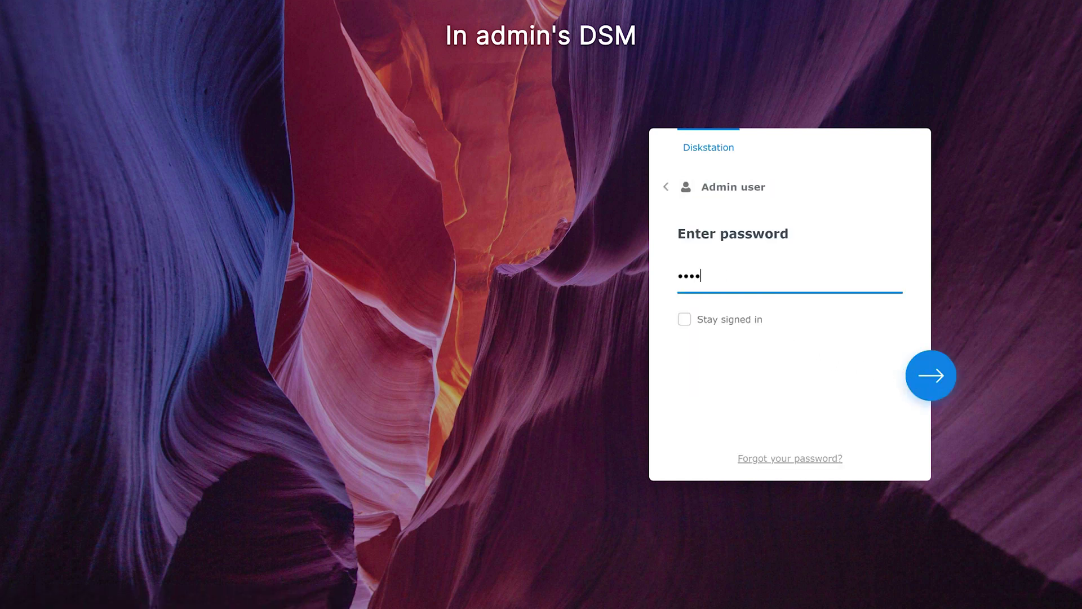
{"action": "left_click", "coordinate": [930, 374]}
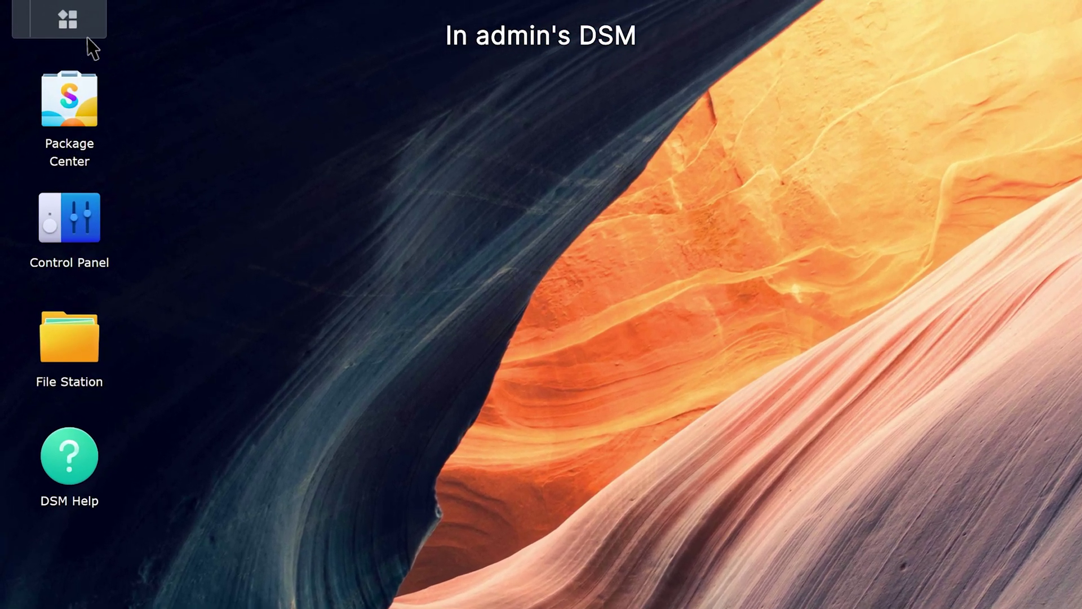
- Open Synology Drive Admin Console's Client List and select the Pixel 7 mobile client
{"action": "left_click", "coordinate": [48, 14]}
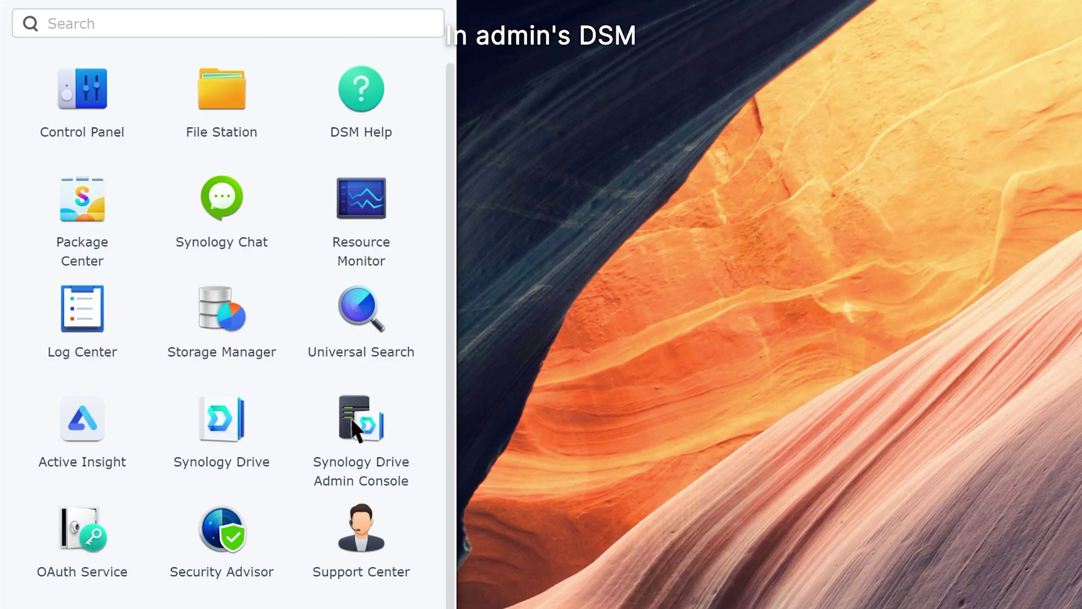
{"action": "left_click", "coordinate": [355, 420]}
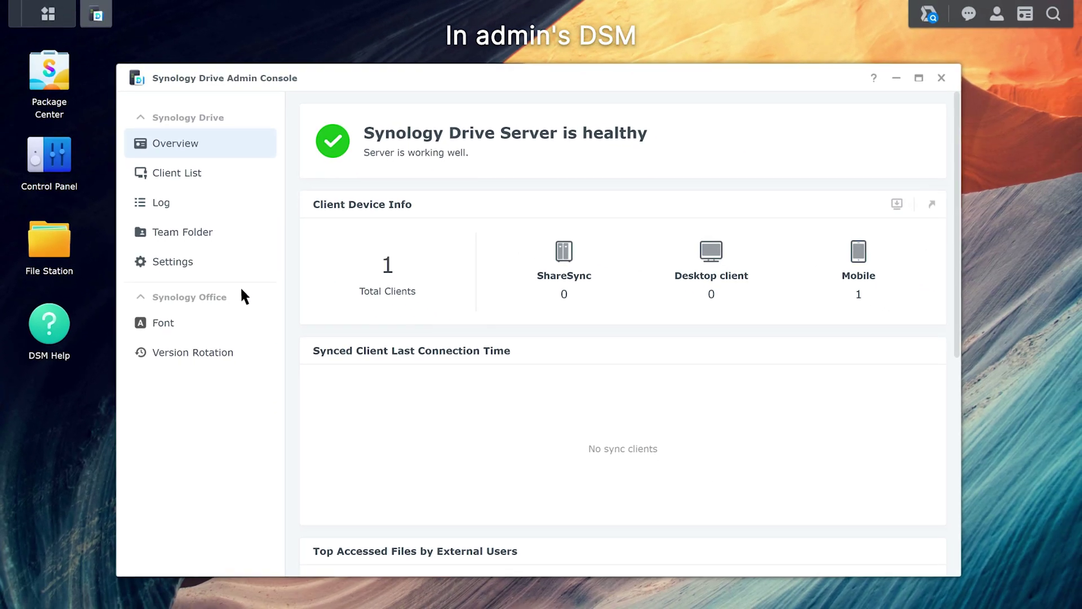
{"action": "left_click", "coordinate": [216, 179]}
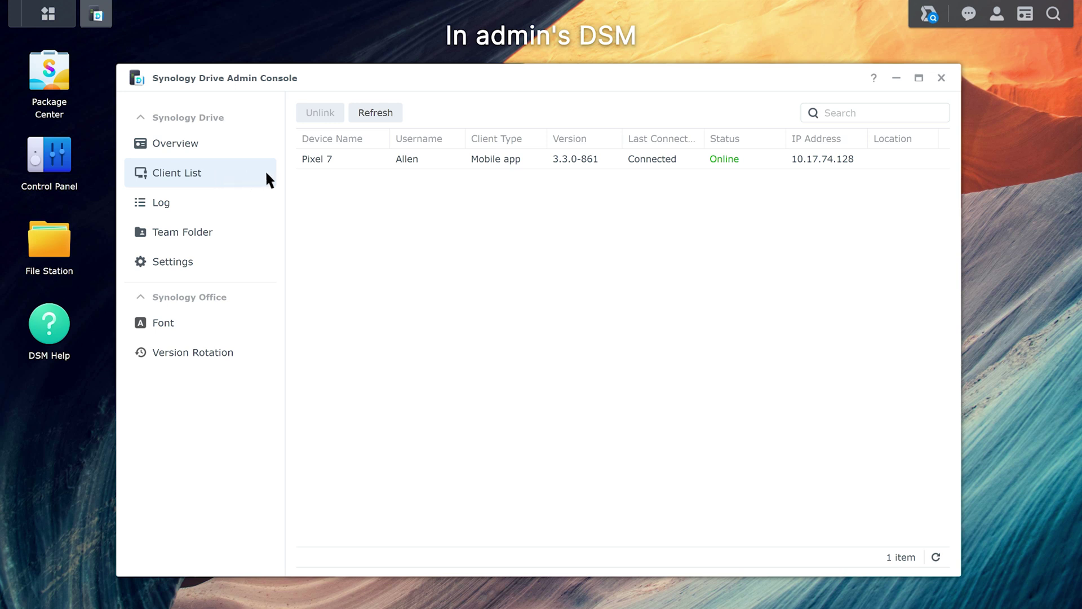
{"action": "left_click", "coordinate": [748, 164]}
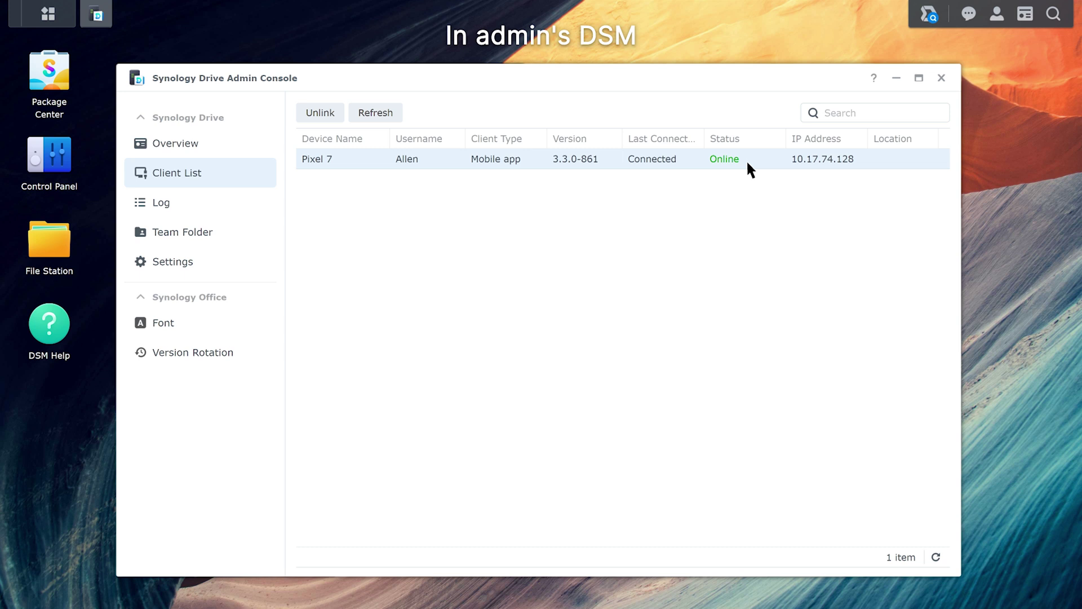
- Unlink the Pixel 7 with its synced files wiped, then review the Log
{"action": "left_click", "coordinate": [330, 117]}
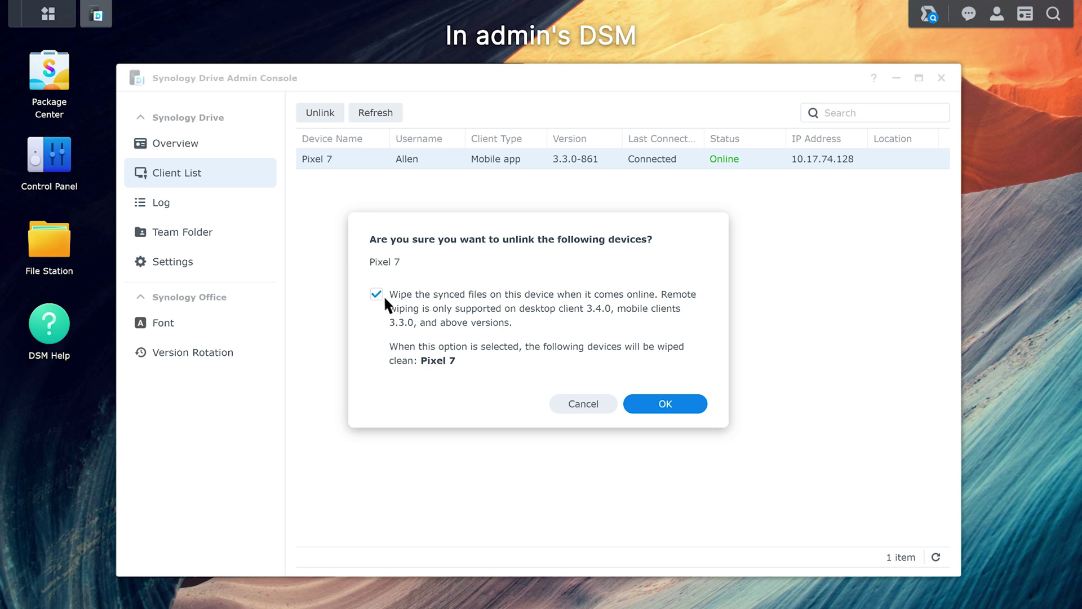
{"action": "left_click", "coordinate": [653, 404]}
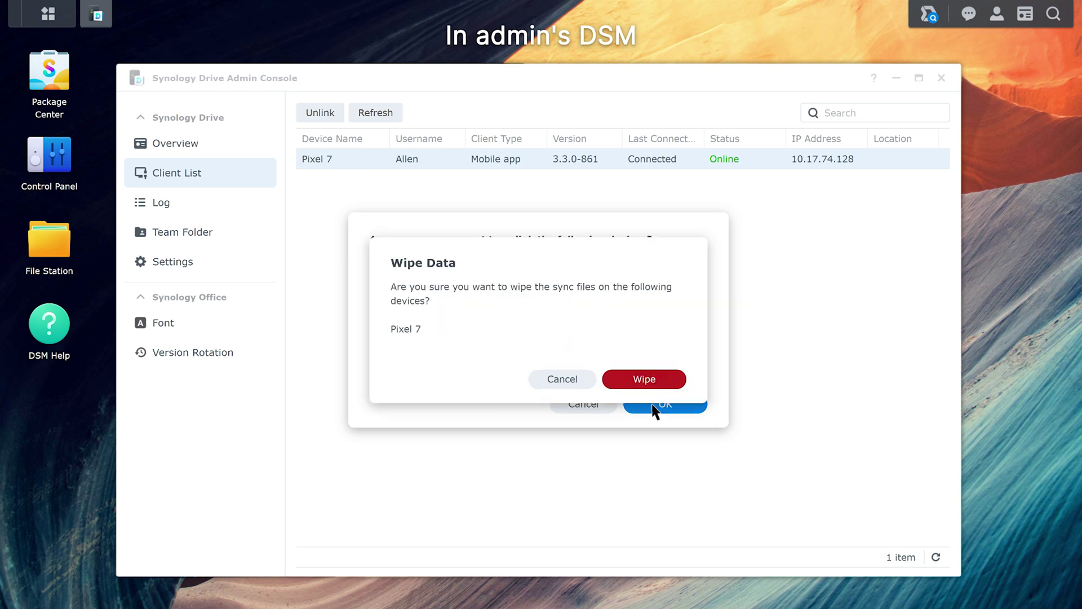
{"action": "left_click", "coordinate": [647, 384]}
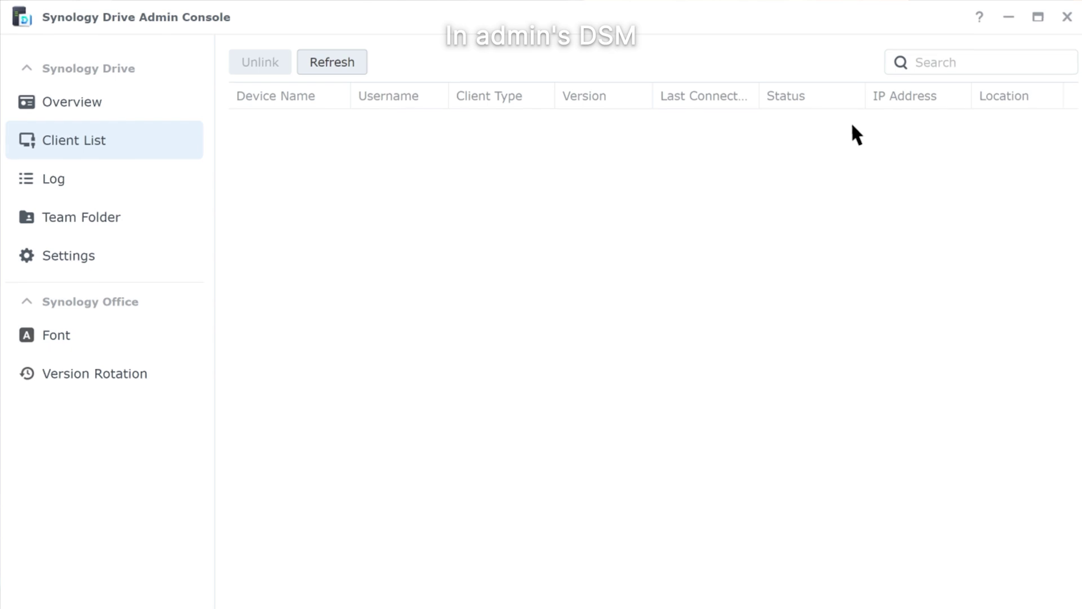
{"action": "left_click", "coordinate": [90, 181]}
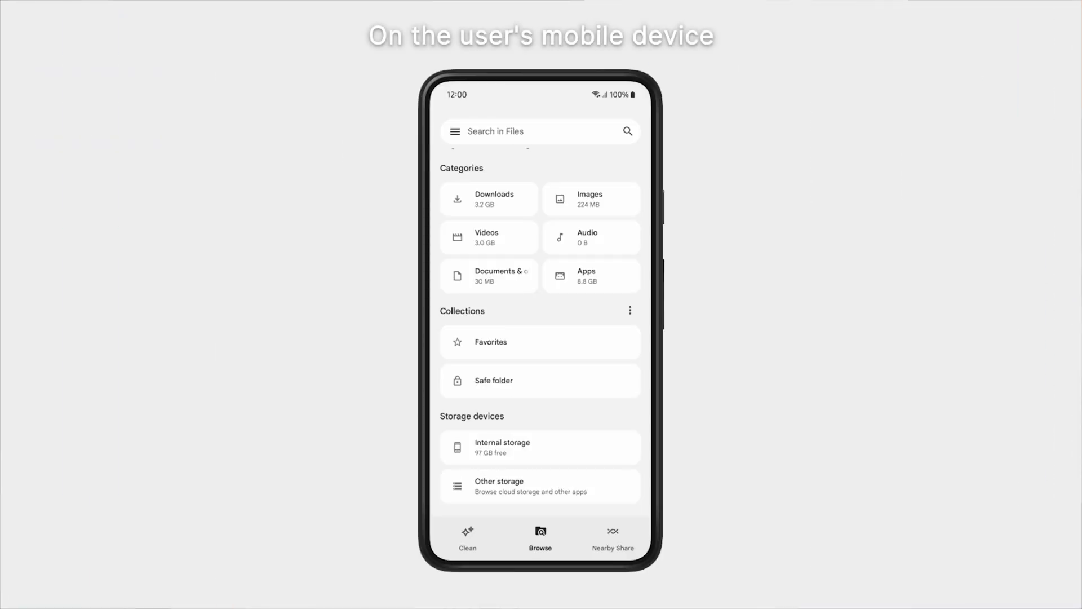
- On the phone, confirm the Synology Drive folder in Internal storage is now empty
{"action": "left_click", "coordinate": [538, 446]}
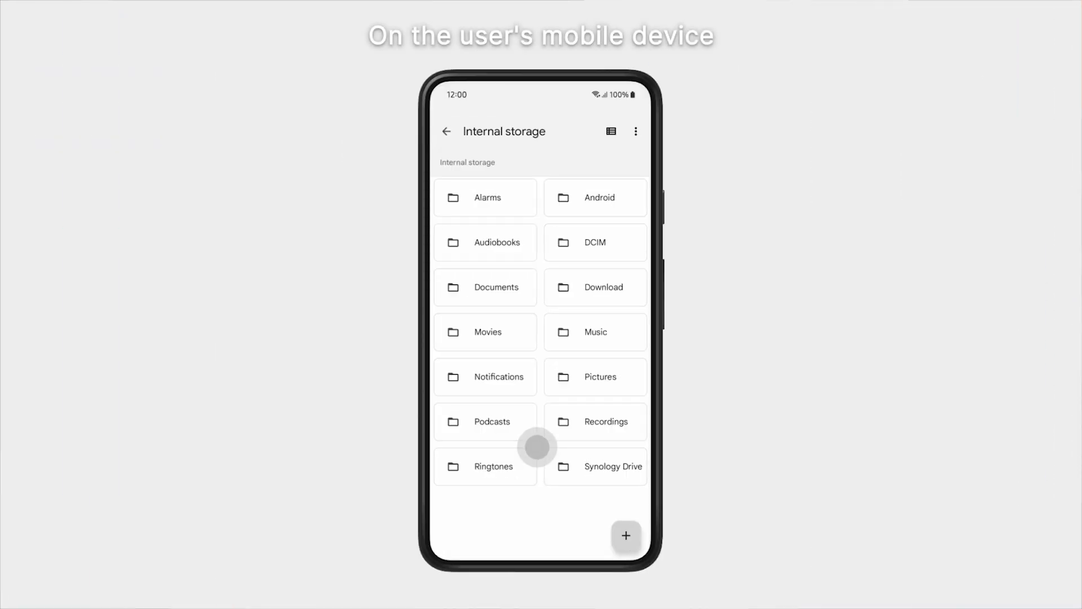
{"action": "left_click", "coordinate": [561, 466]}
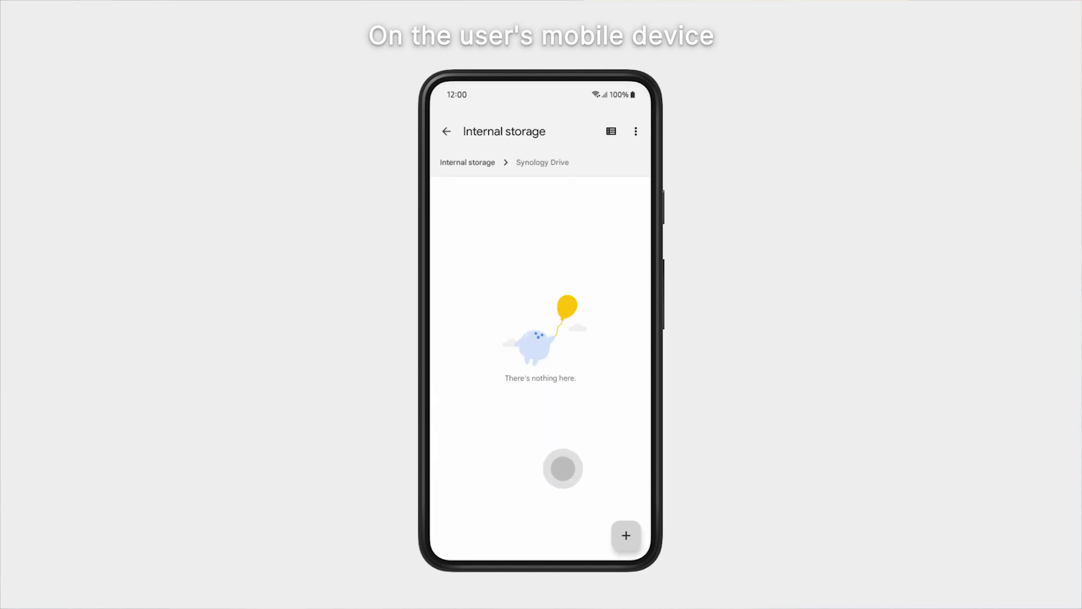